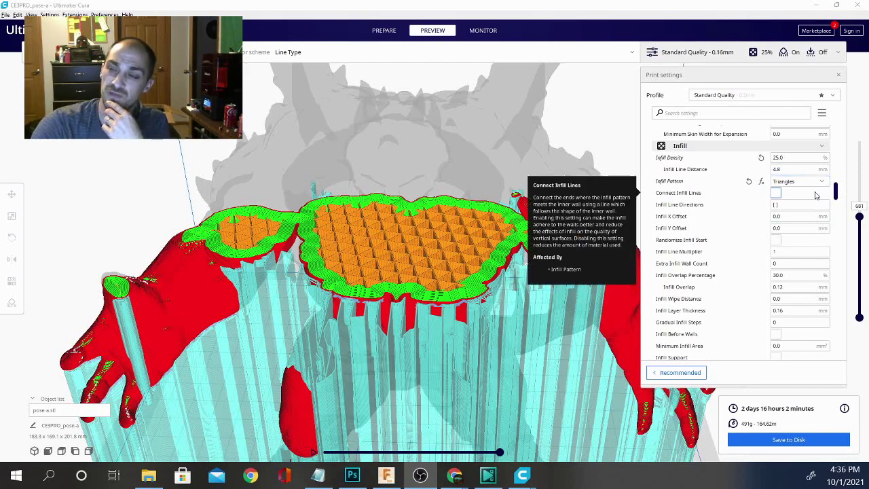
Show the infill pattern choices, leaving Triangles as the applied pattern
click(823, 182)
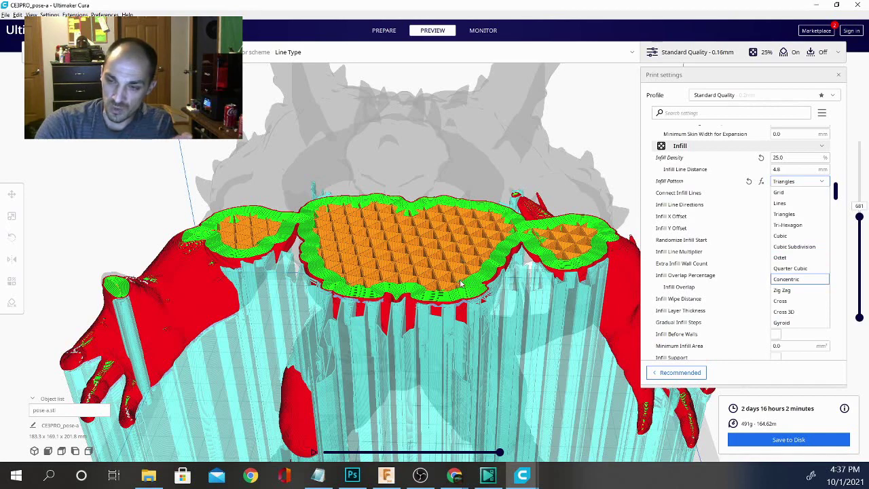
click(420, 475)
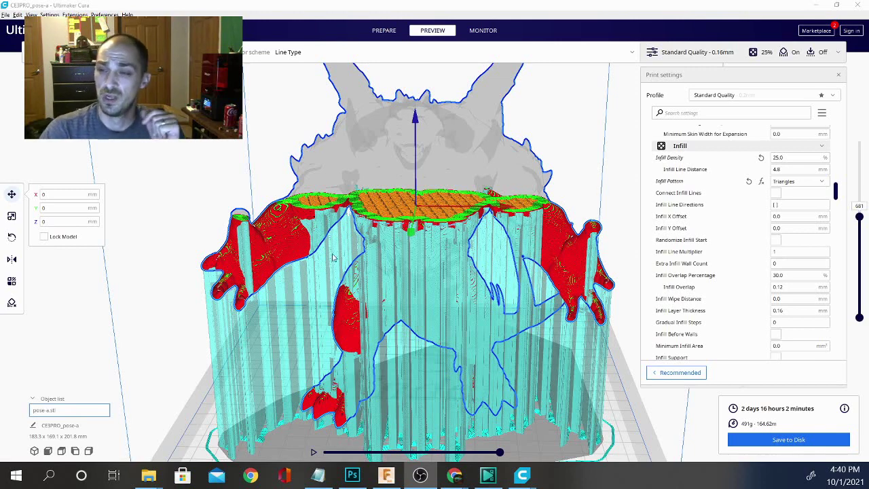
Orbit down onto the top layer, zoom into the triangle infill and head spikes, then zoom out
right_drag(592, 206, 516, 213)
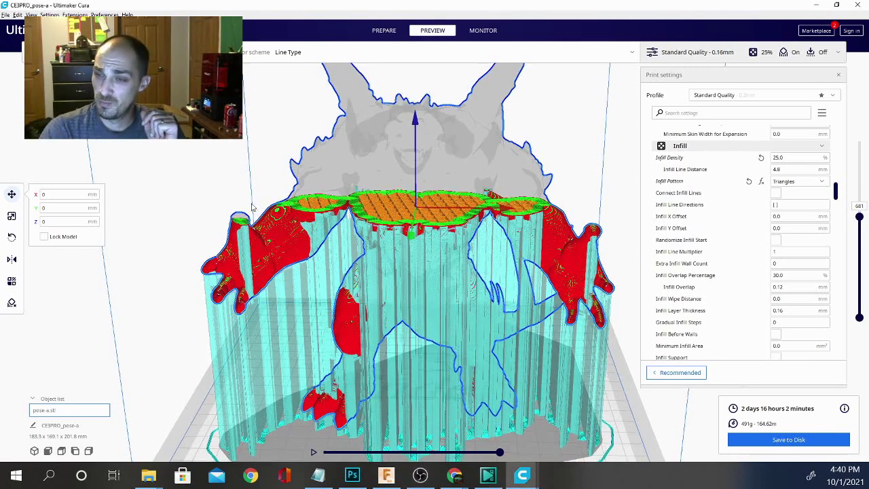
right_drag(394, 224, 385, 360)
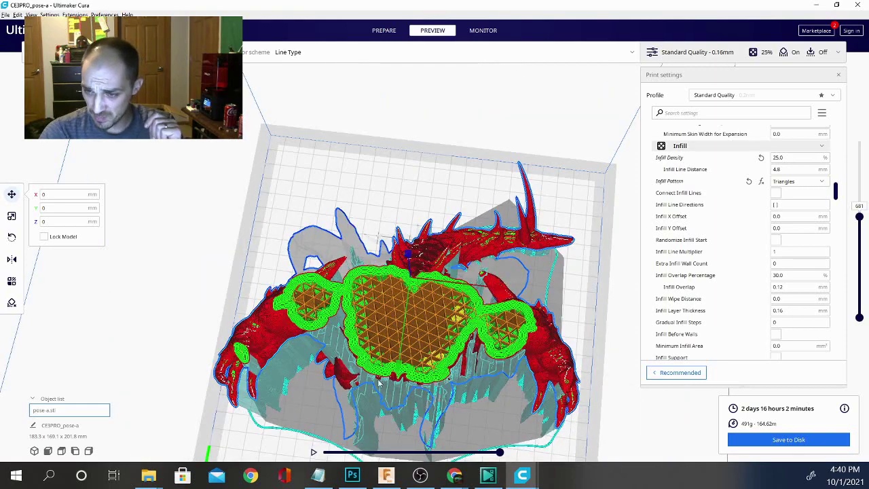
scroll(380, 384, up, 2)
scroll(362, 358, up, 2)
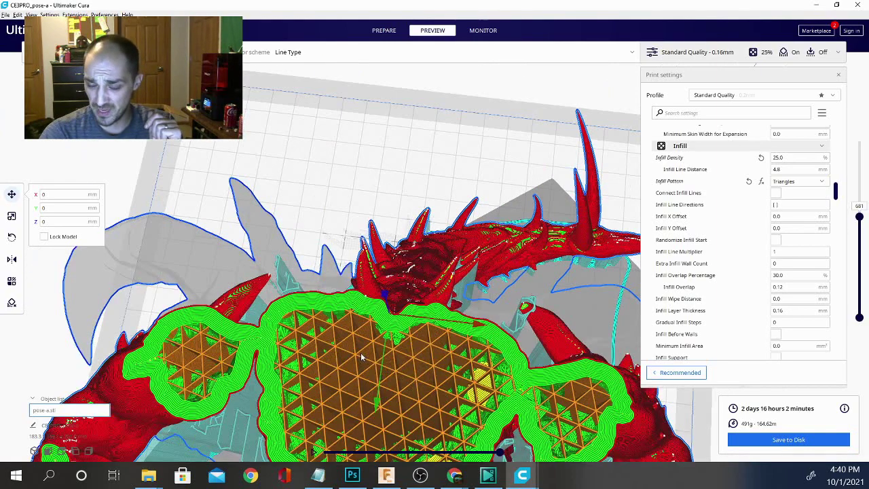
scroll(361, 359, up, 2)
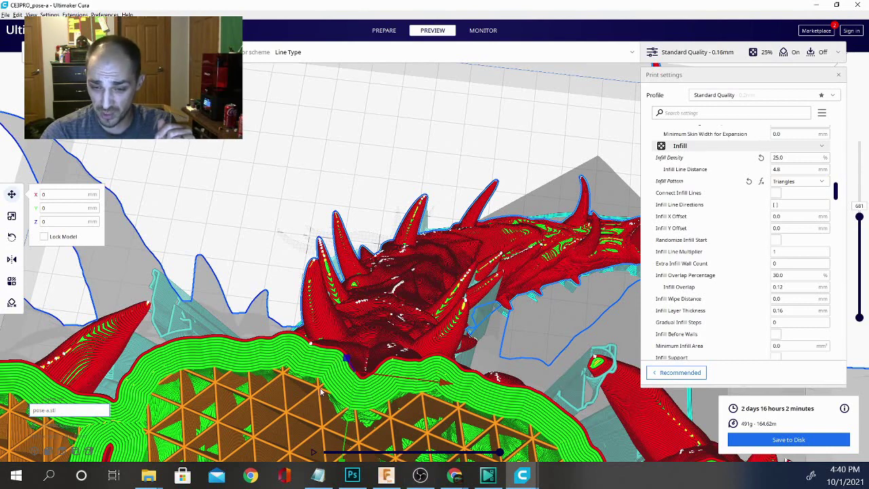
scroll(333, 388, up, 3)
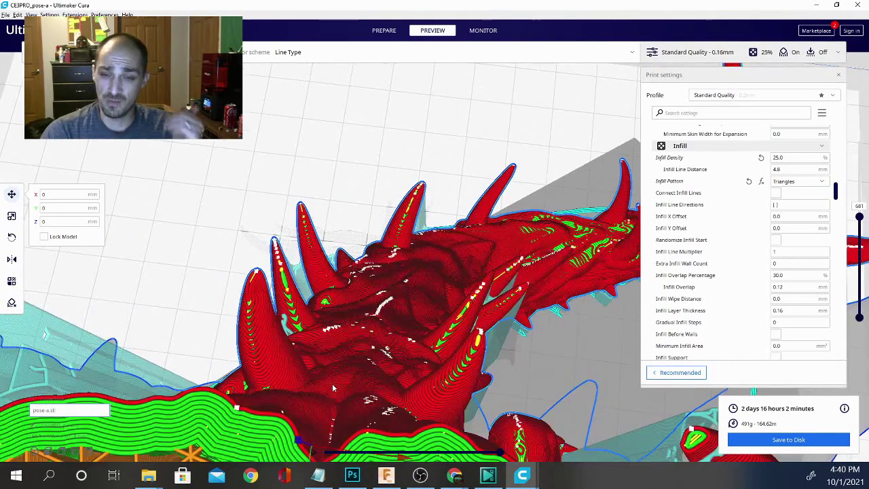
scroll(332, 388, down, 3)
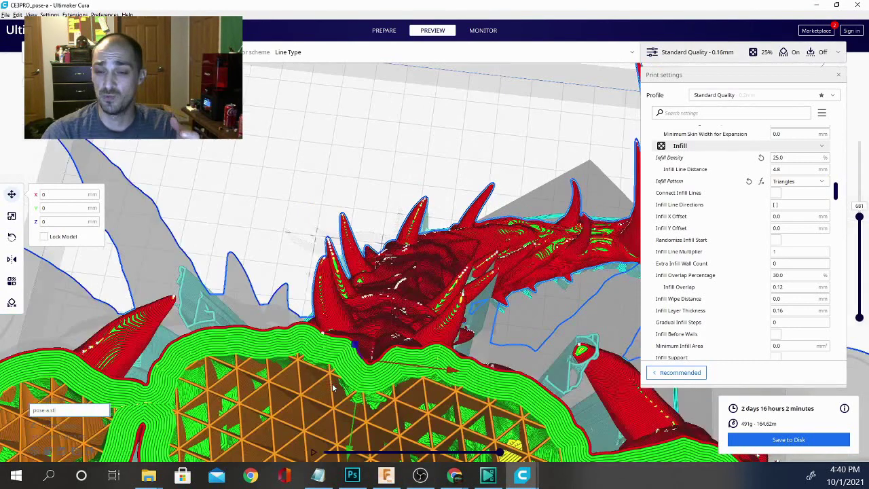
scroll(333, 387, down, 2)
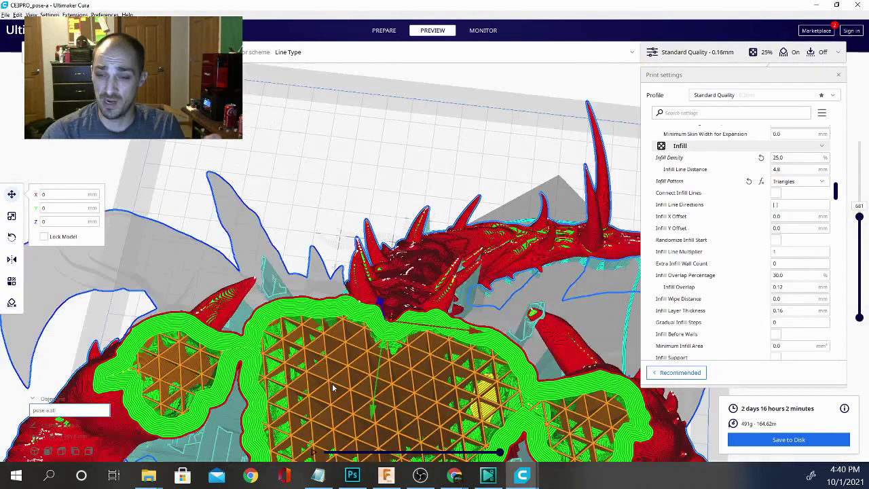
scroll(332, 383, down, 5)
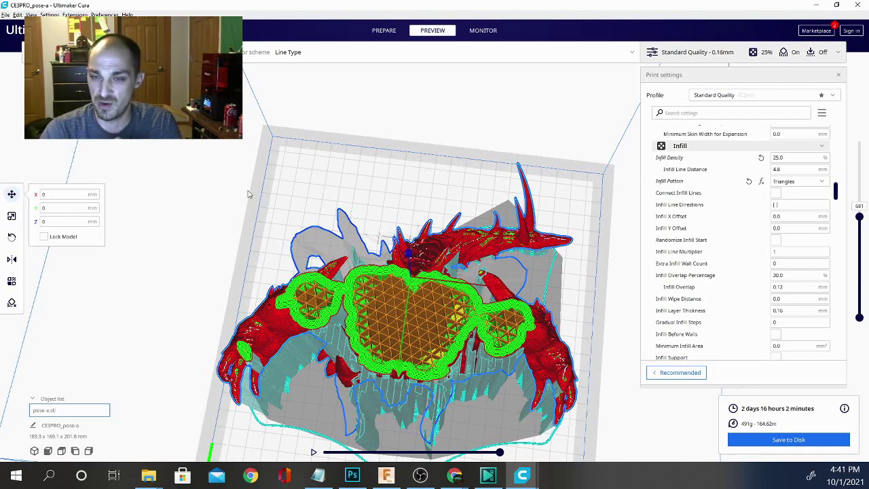
Orbit to a low front angle, zoom in on the tree support columns, then zoom back out
right_drag(248, 194, 574, 196)
right_drag(404, 206, 534, 398)
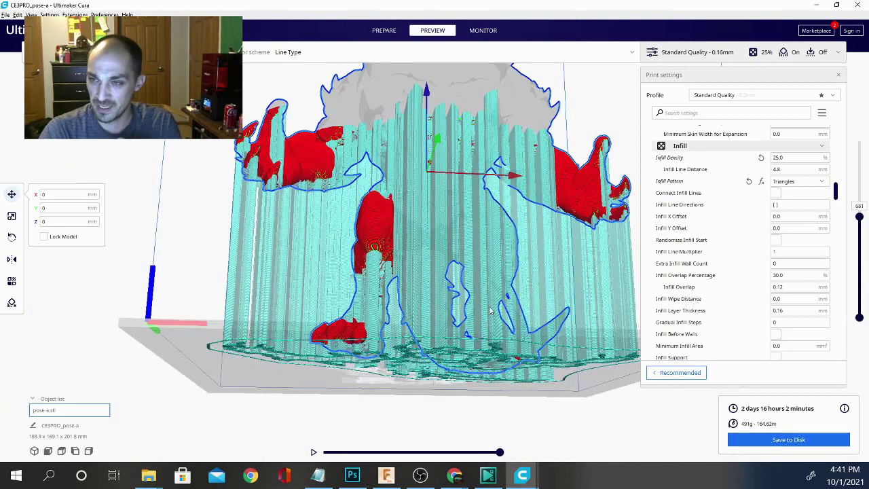
scroll(323, 353, up, 1)
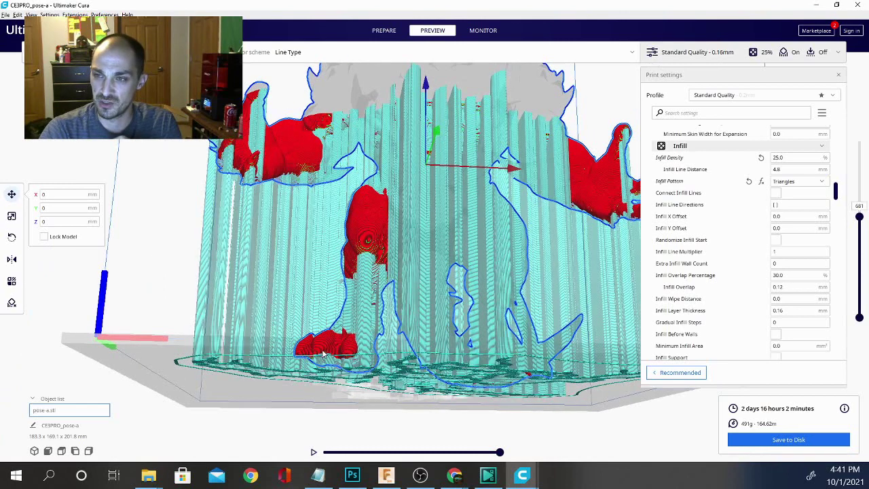
scroll(323, 353, down, 3)
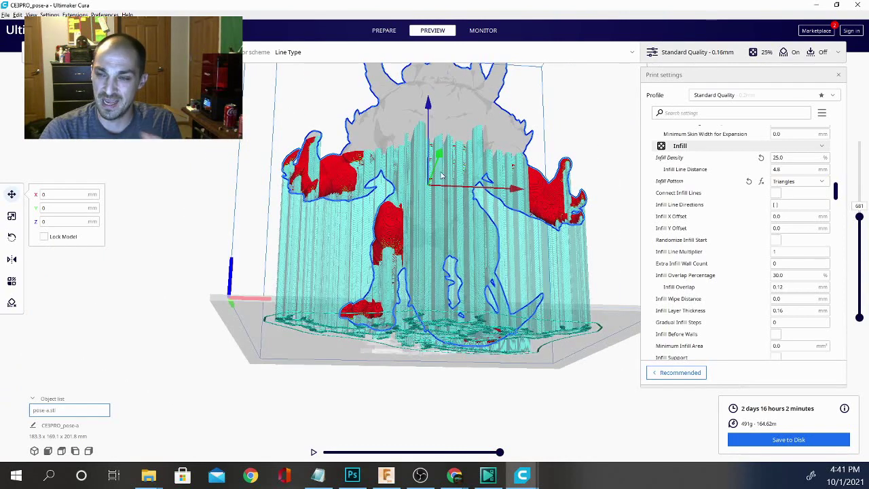
scroll(420, 170, up, 5)
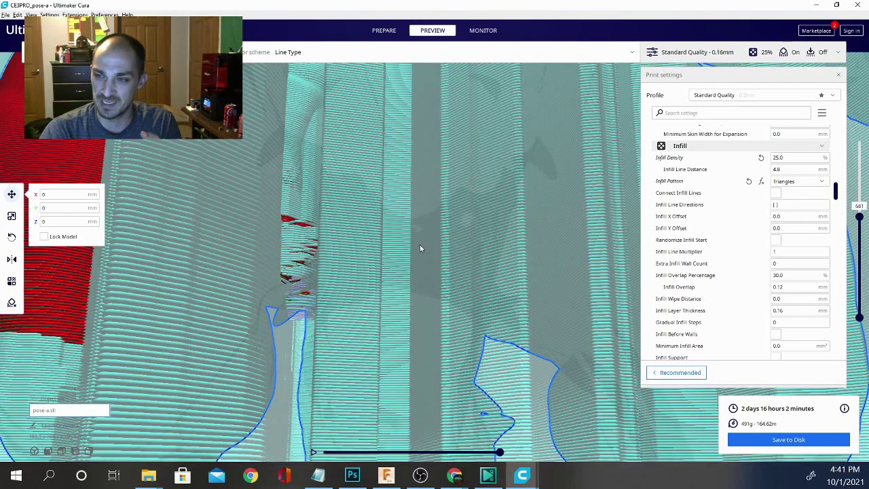
scroll(418, 252, up, 2)
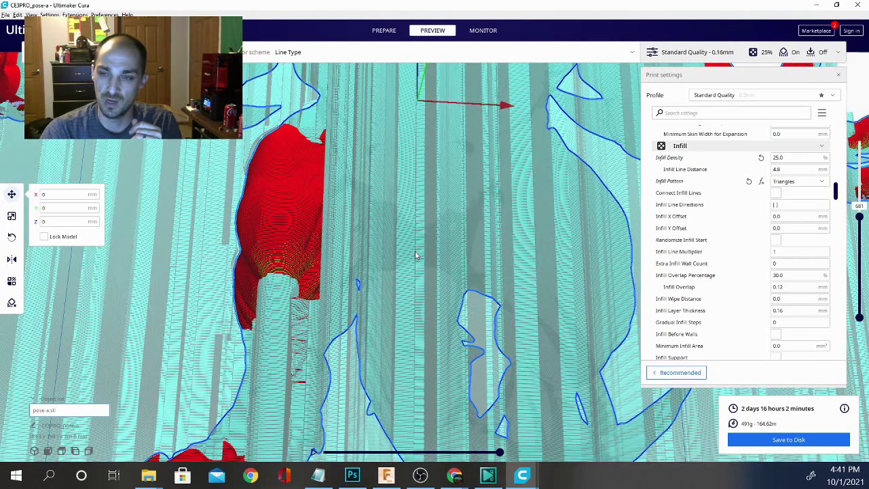
scroll(417, 255, up, 1)
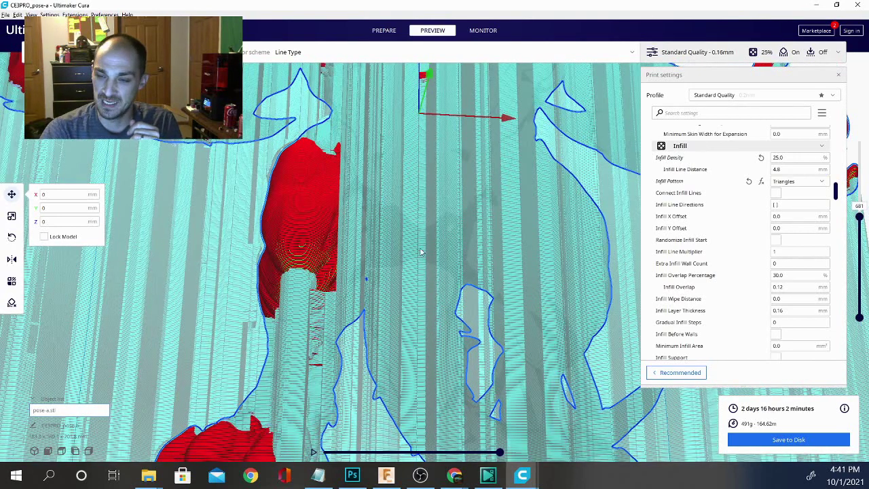
scroll(415, 256, down, 5)
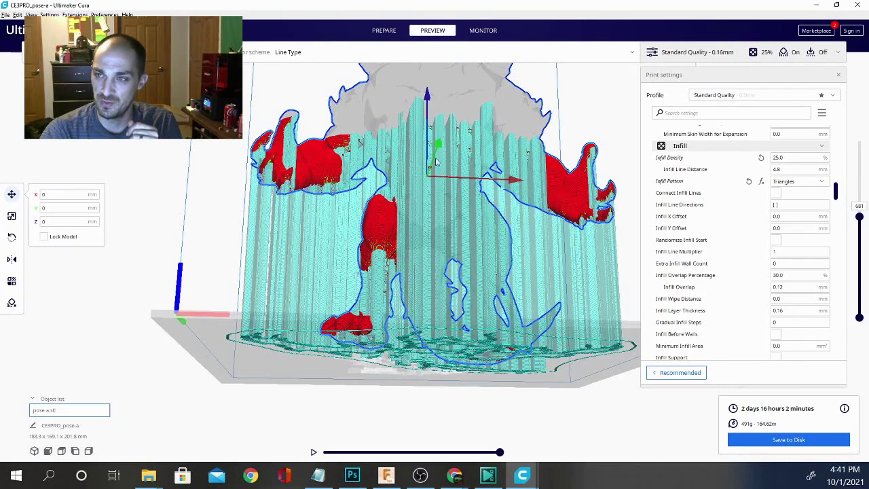
Switch to Prepare and orbit the solid figurine from the front, above-behind and low side
click(383, 32)
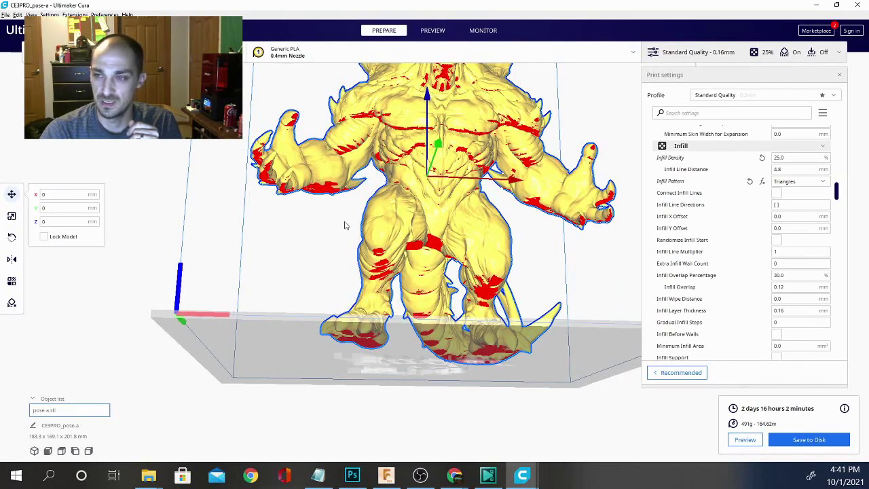
right_drag(346, 230, 163, 262)
right_drag(176, 213, 184, 240)
right_drag(353, 122, 235, 172)
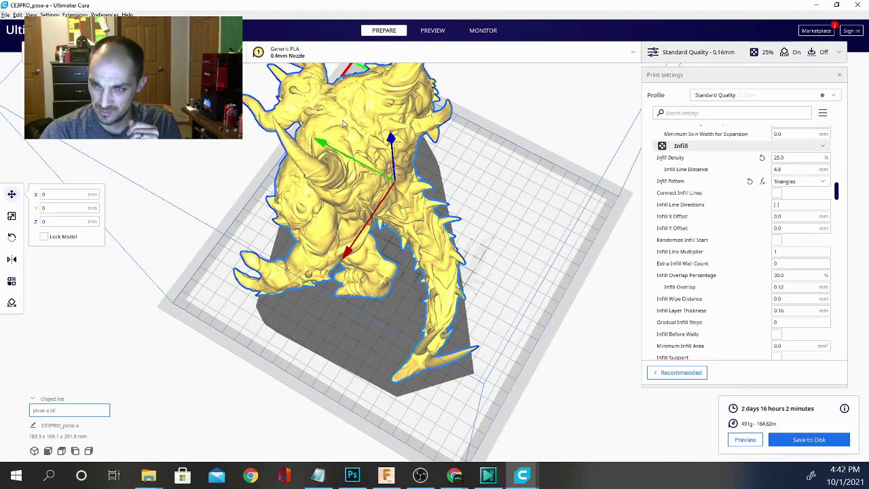
right_drag(342, 122, 485, 130)
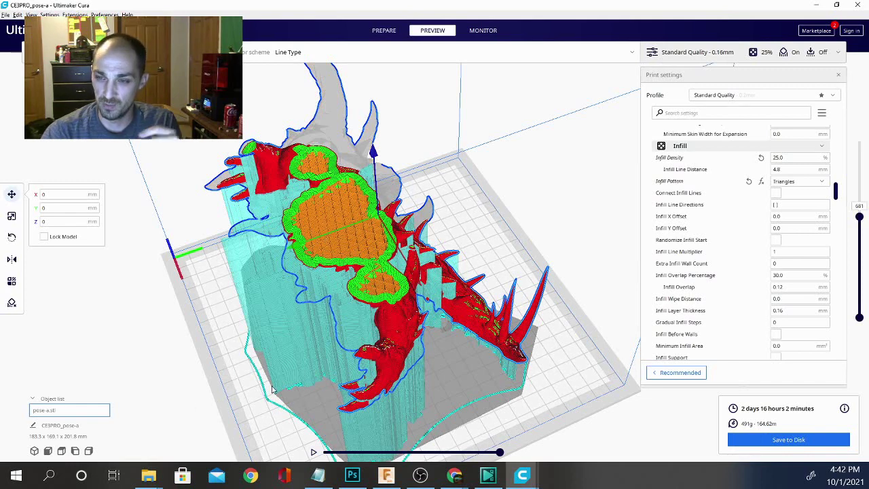
Orbit the preview camera to a lower, more frontal view of the figurine
key(Down)
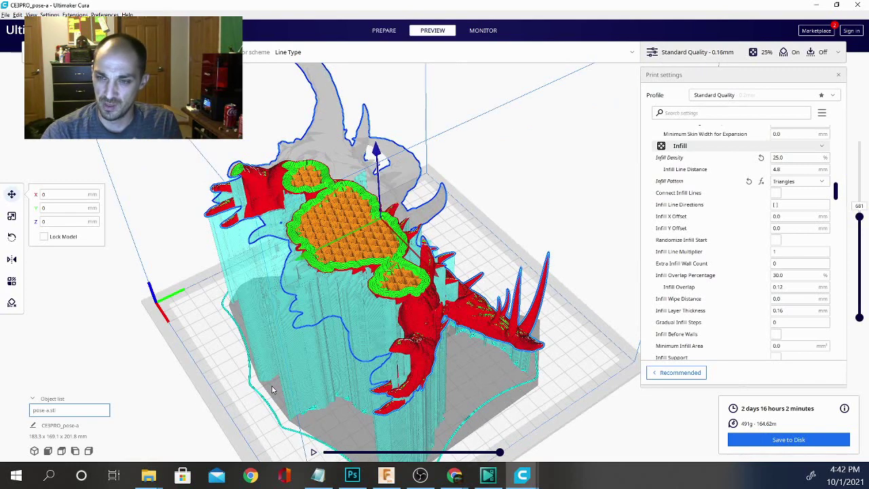
key(Left)
right_drag(232, 354, 300, 323)
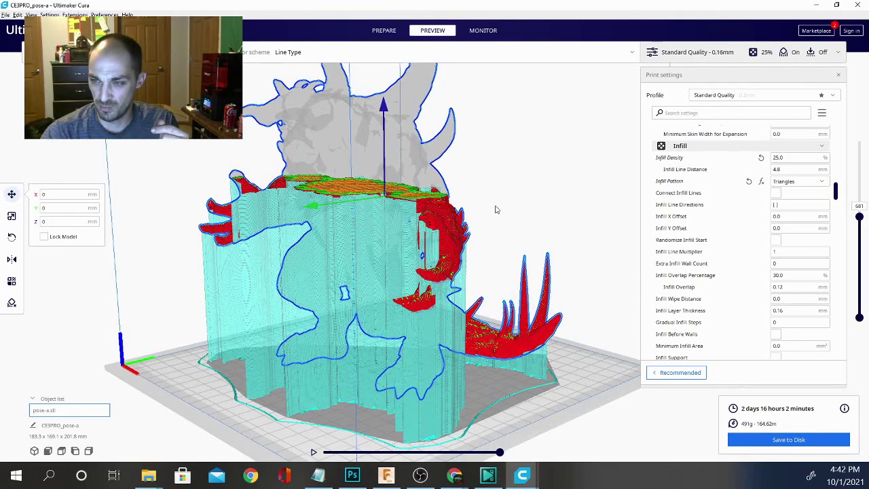
key(Up)
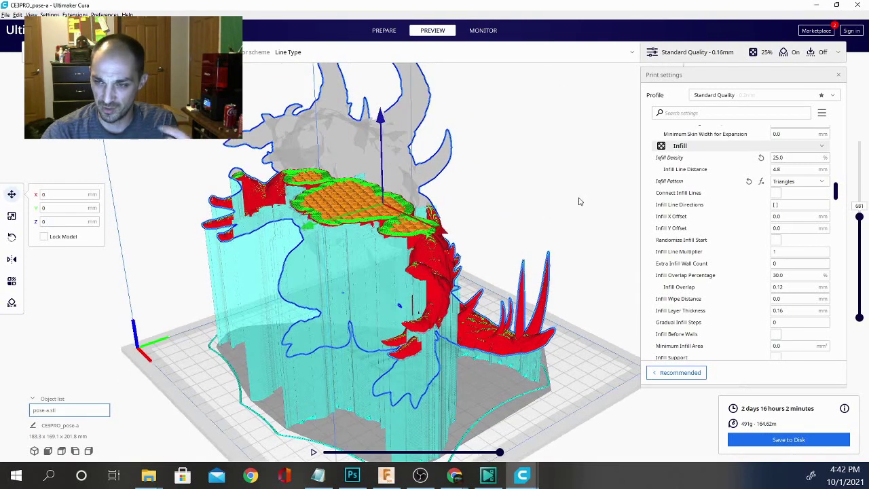
right_click(859, 217)
key(Escape)
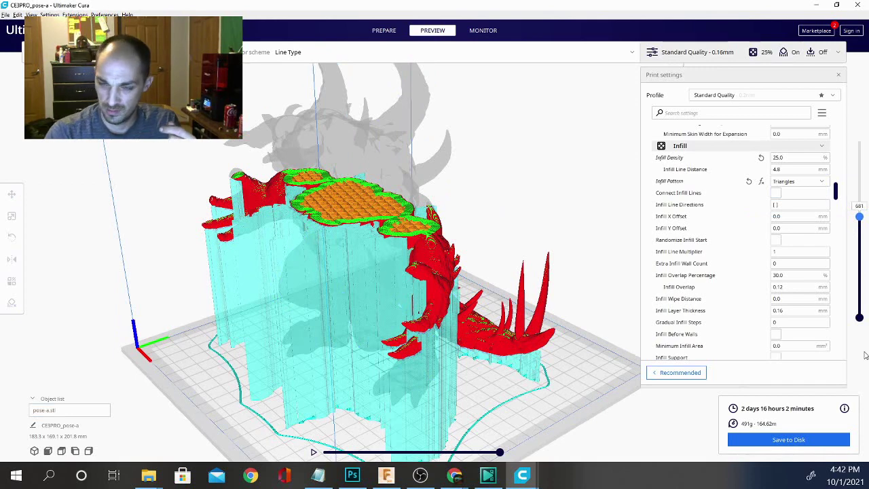
Step the top preview layer down from 681 to 637 to expose lower triangle infill
key(Down)
key(Down)
key(Down)
key(Down)
key(Down)
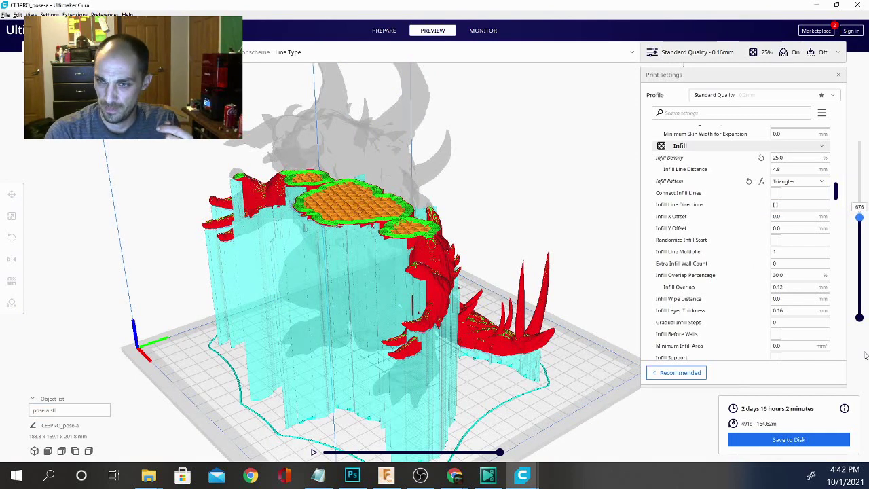
key(Down)
key(Down)
key(Down)
key(Down)
key(Down)
key(Down)
key(Down)
key(Down)
key(Down)
key(Down)
key(Down)
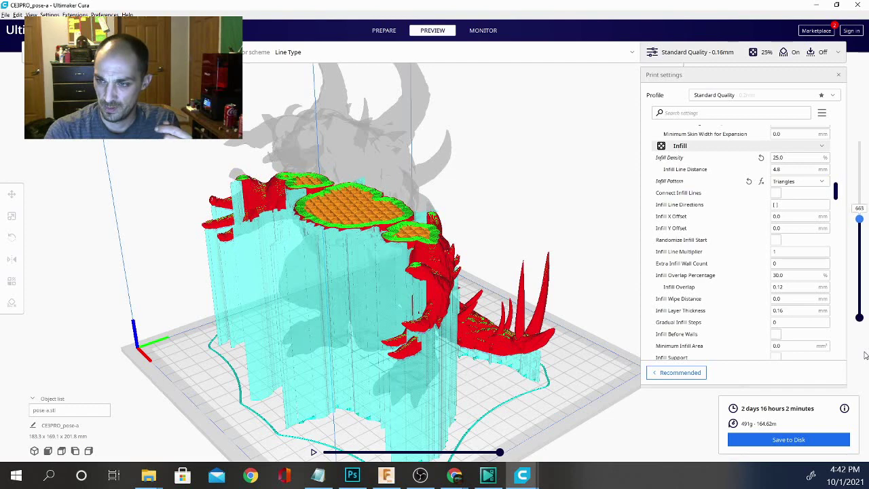
key(Down)
key(Down)
key(Down)
key(Down)
key(Down)
key(Down)
key(Down)
key(Down)
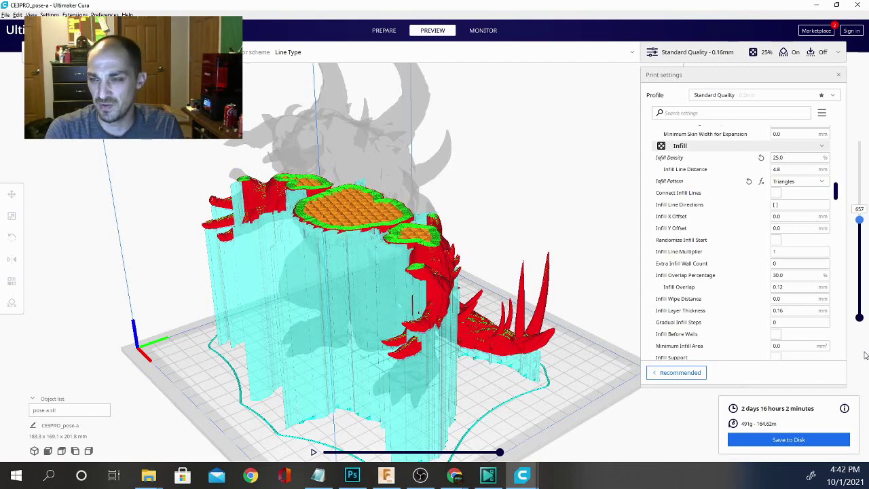
key(Down)
key(Down)
key(Down)
key(Down)
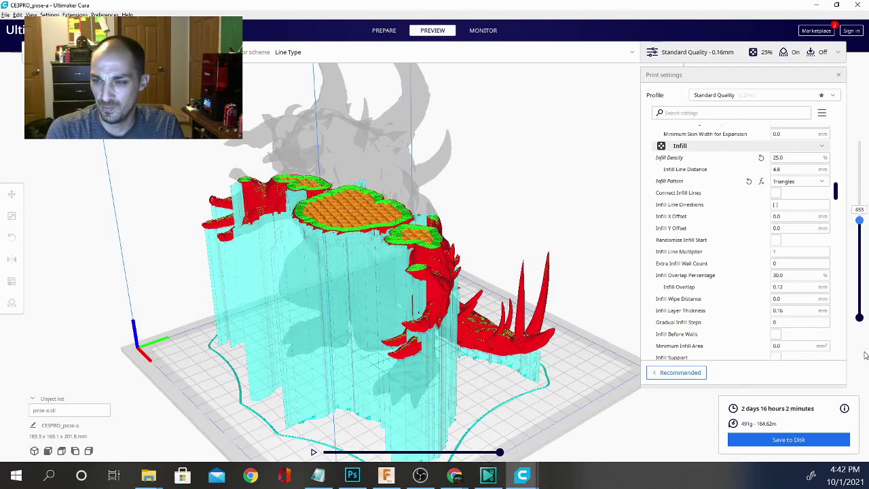
key(Down)
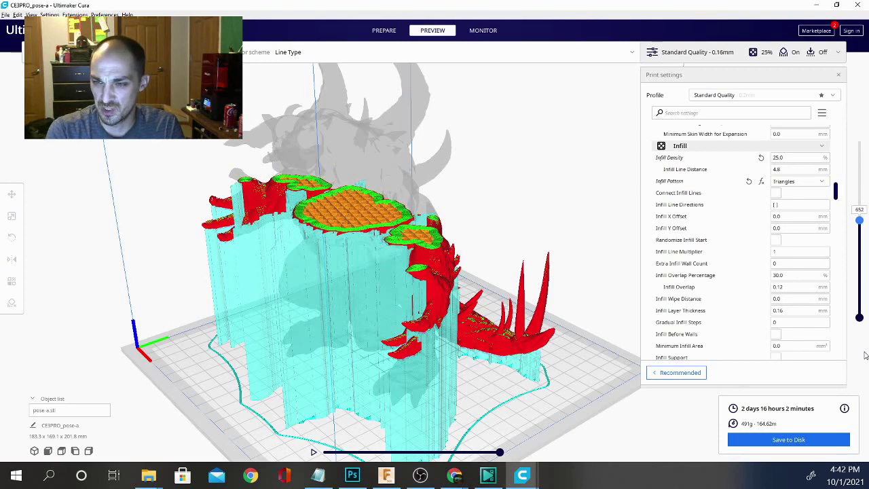
key(Down)
key(Down)
key(Down)
key(Down)
key(Down)
key(Down)
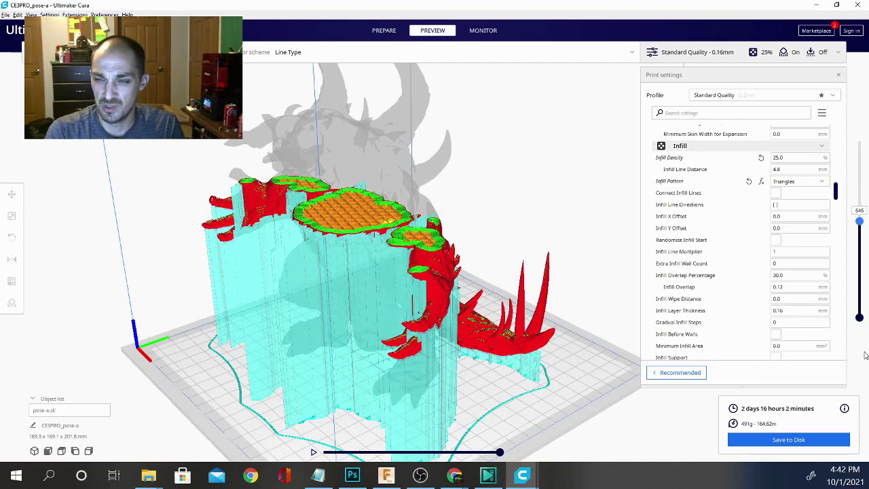
key(Down)
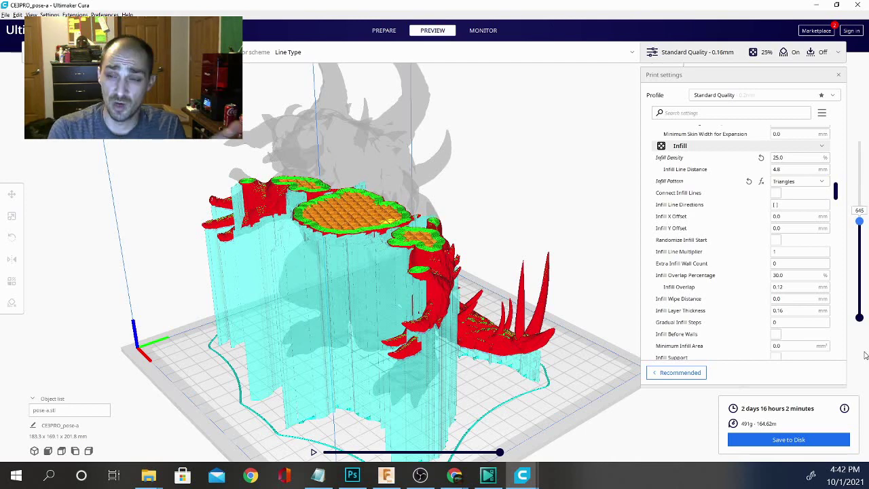
key(Down)
key(Down)
key(Down)
key(Down)
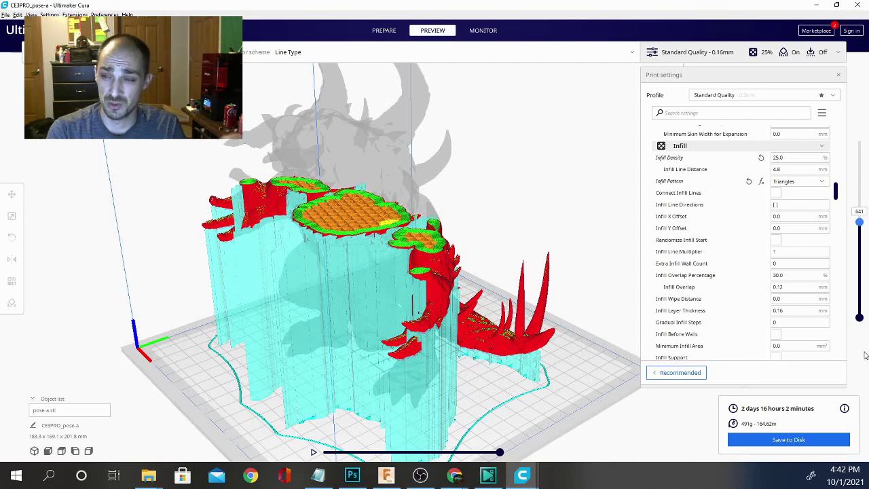
key(Down)
key(Down)
key(Down)
key(Down)
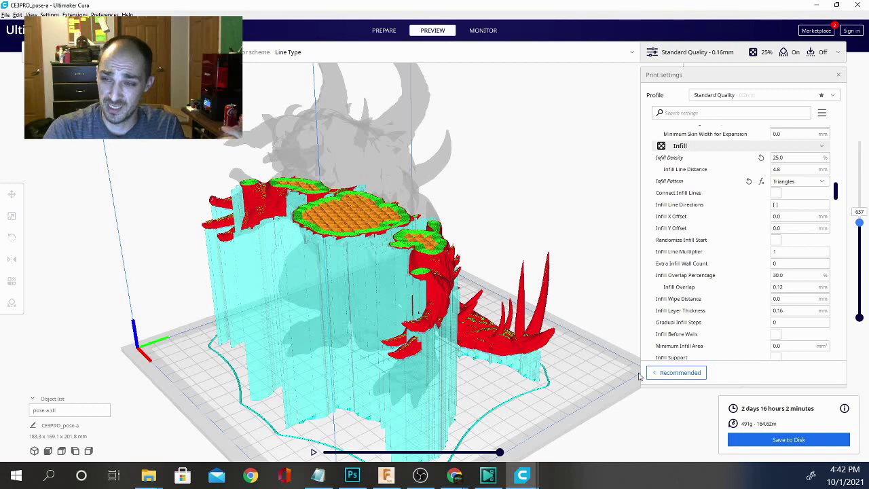
key(Down)
key(Down)
key(Down)
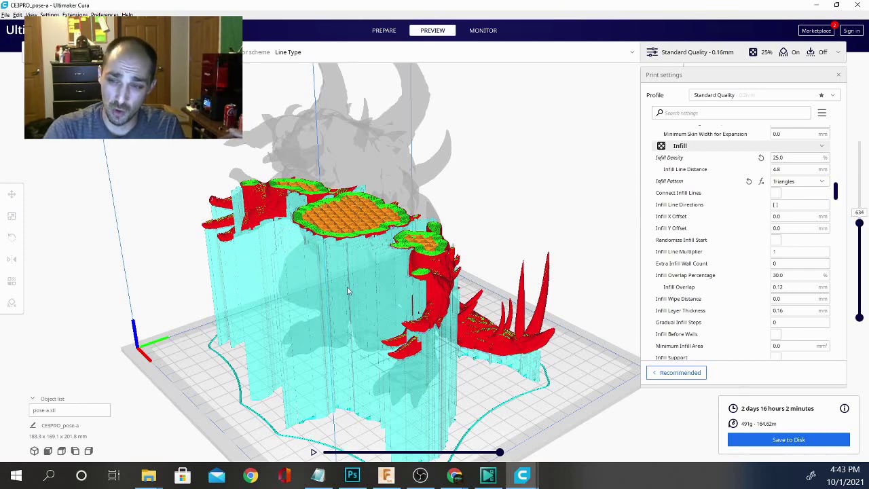
Orbit around the figurine at layer 634, ending on a straight front view of its supports
right_drag(346, 291, 464, 107)
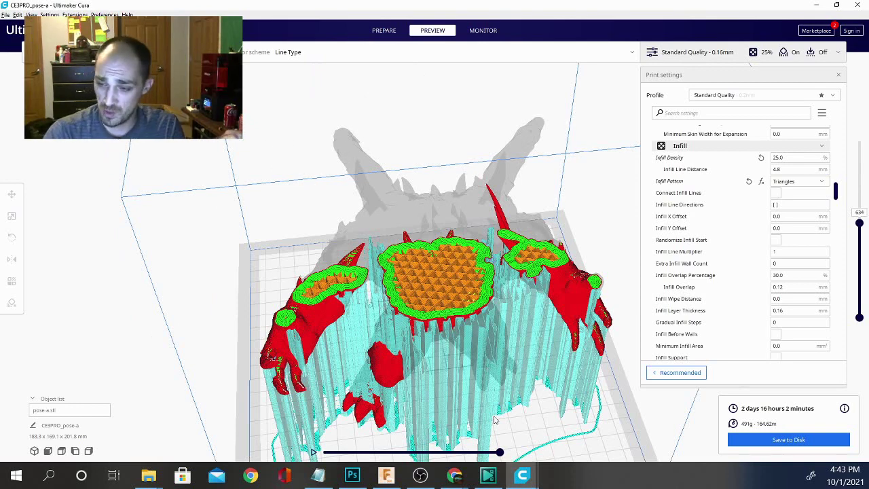
right_drag(495, 419, 159, 159)
right_click(158, 157)
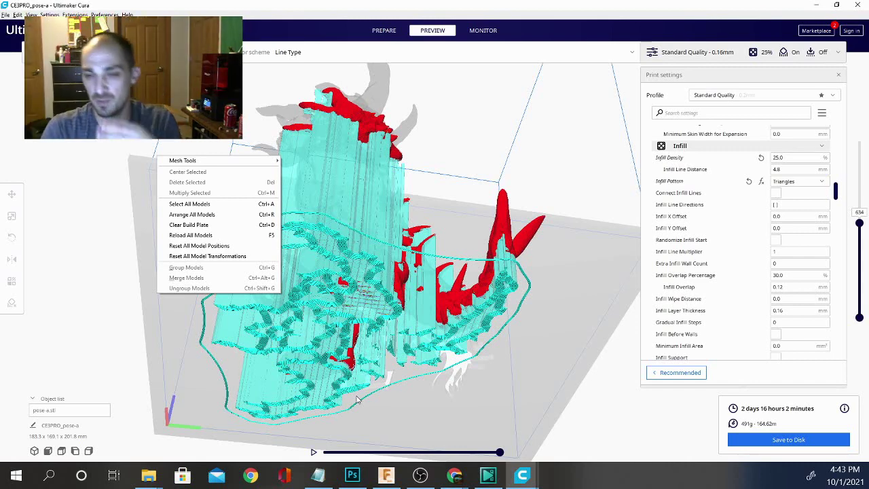
click(92, 177)
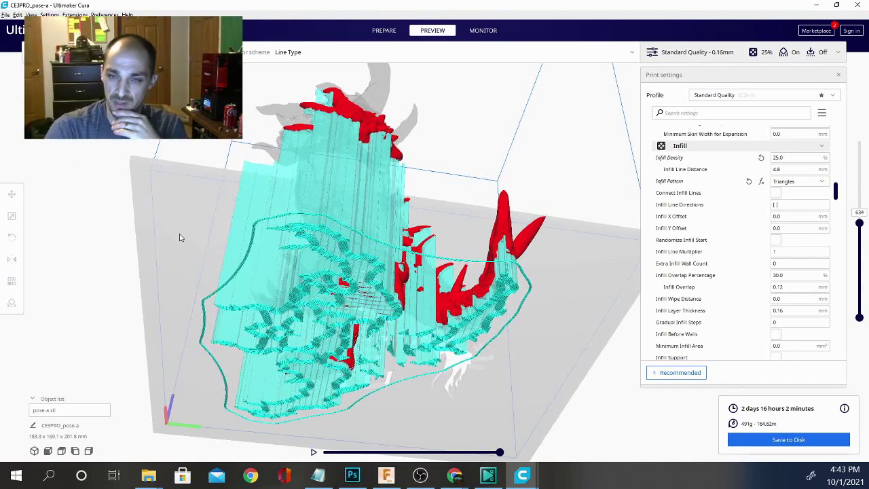
right_drag(183, 235, 205, 233)
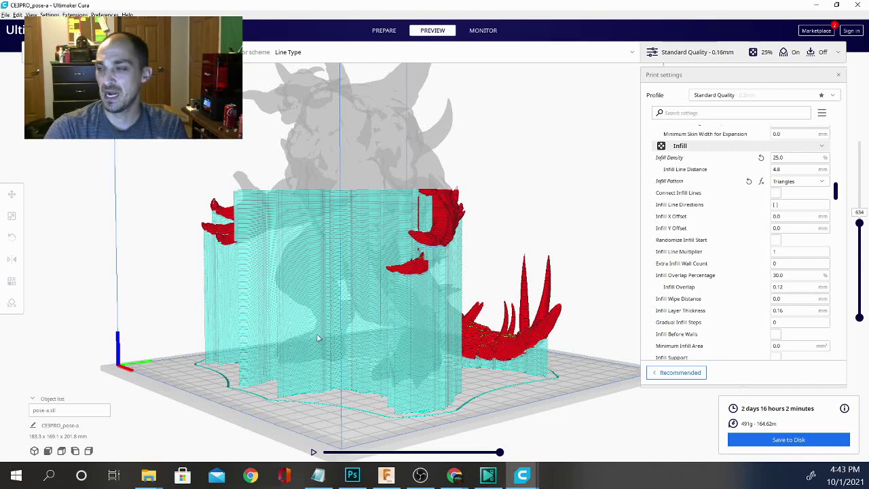
Open the Infill Pattern list showing Grid through Gyroid, with Triangles still selected
click(822, 185)
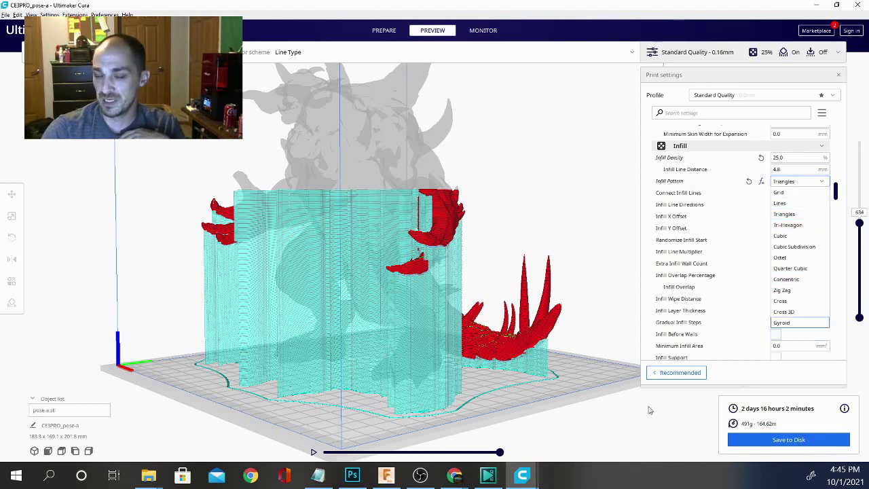
Close the pattern list keeping Triangles, then orbit closer onto the top layer's orange infill
click(444, 273)
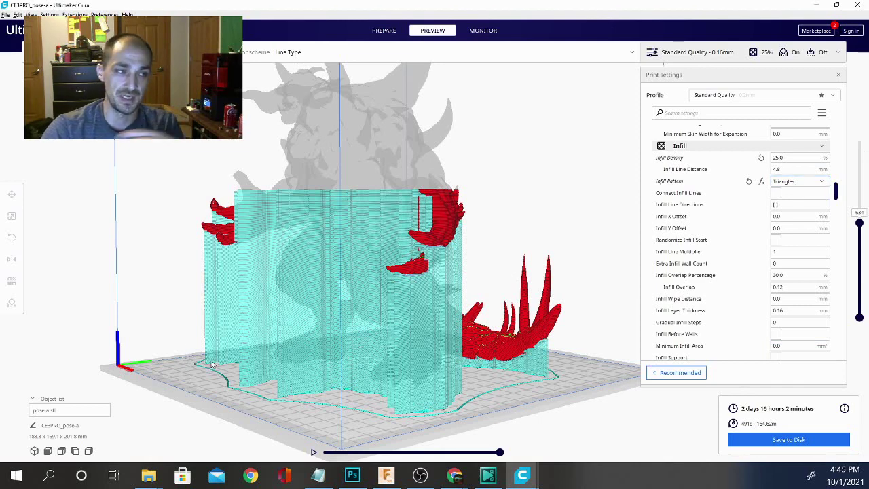
right_drag(212, 364, 221, 351)
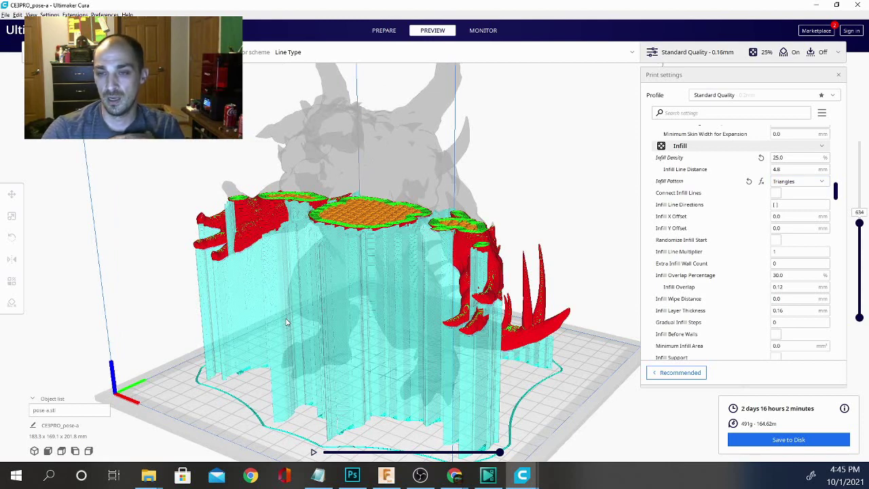